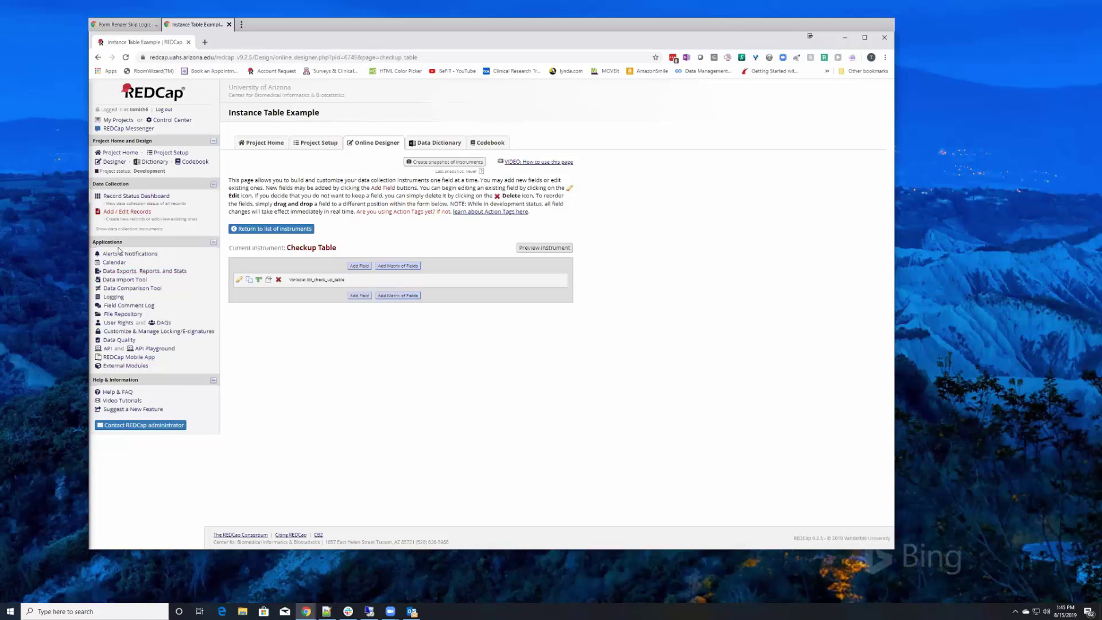
Close the Instance Table Example tab and load REDCap in a new tab.
{"action": "left_click", "coordinate": [228, 25]}
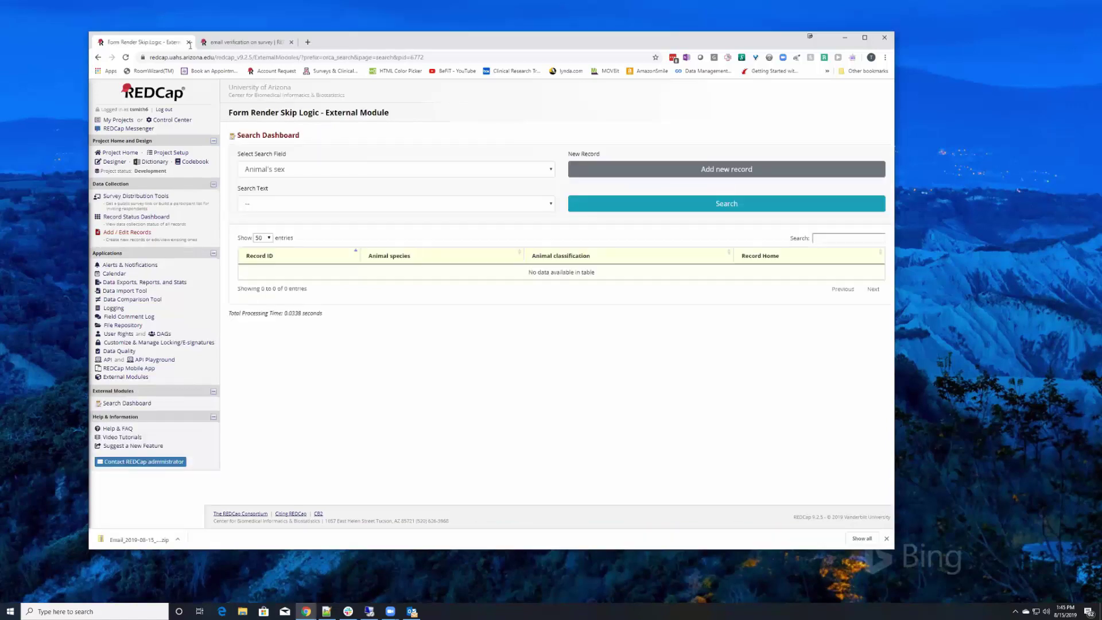
{"action": "left_click", "coordinate": [308, 43]}
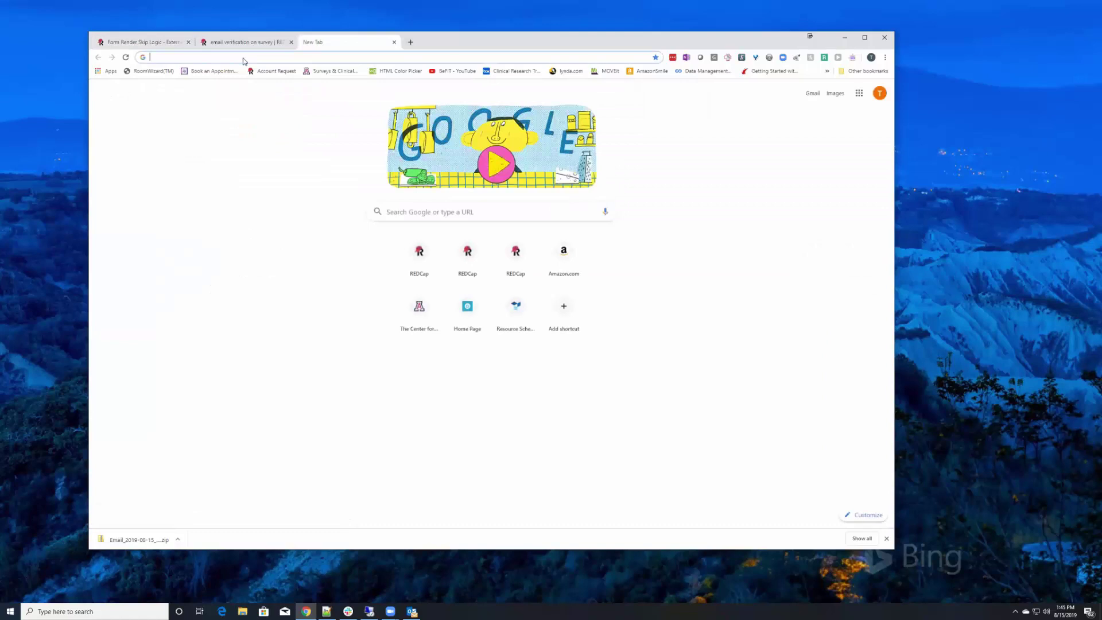
{"action": "type", "text": "r"}
{"action": "key", "text": "Return"}
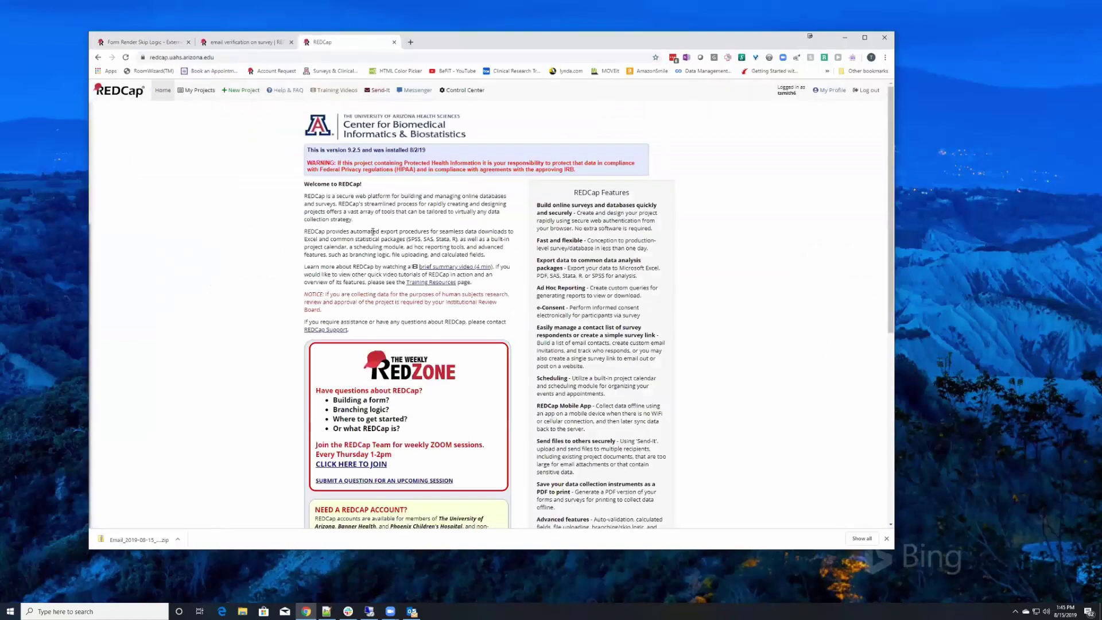
Open the Drug Study ts 081319 project from My Projects.
{"action": "left_click", "coordinate": [199, 90]}
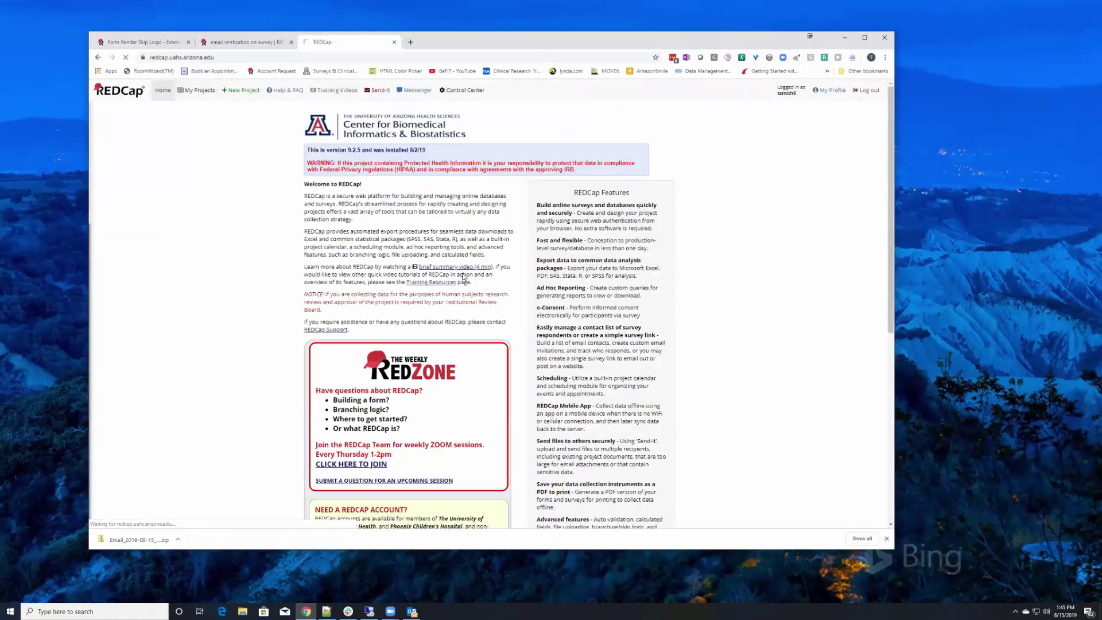
{"action": "scroll", "coordinate": [480, 297], "scroll_direction": "down", "scroll_amount": 14}
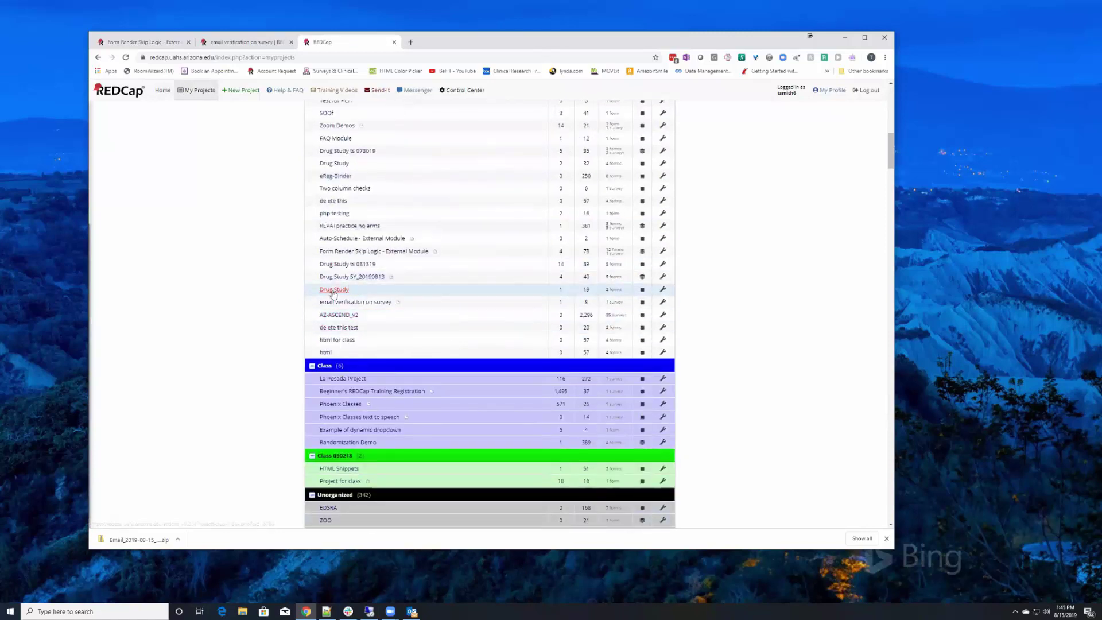
{"action": "left_click", "coordinate": [363, 265]}
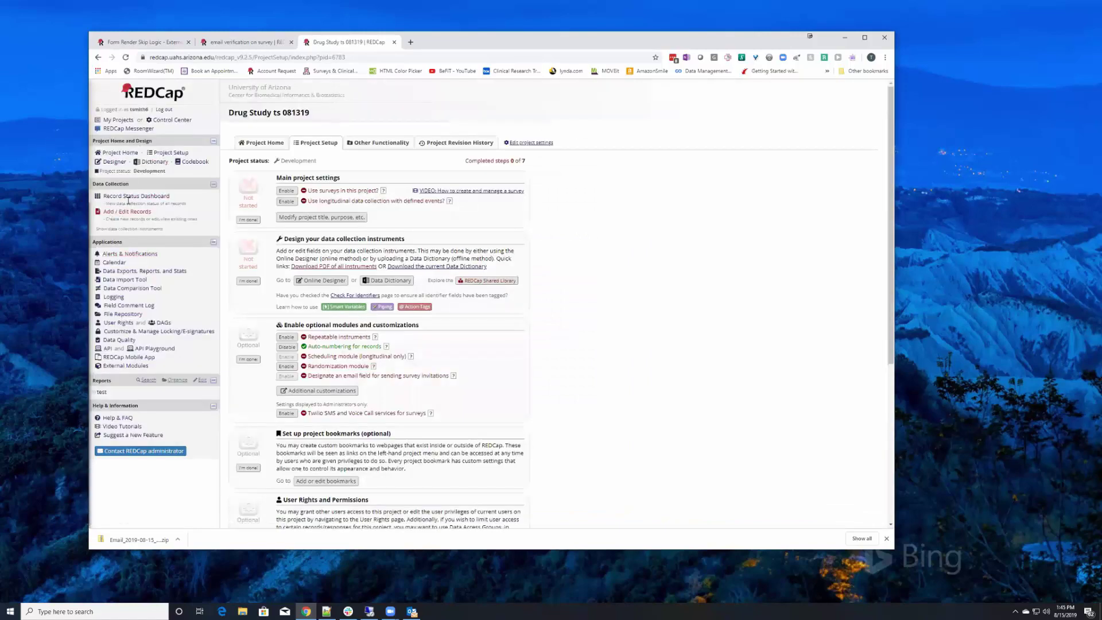
In the Online Designer, create a 'barcode' instrument after Video and open it for editing.
{"action": "left_click", "coordinate": [113, 162]}
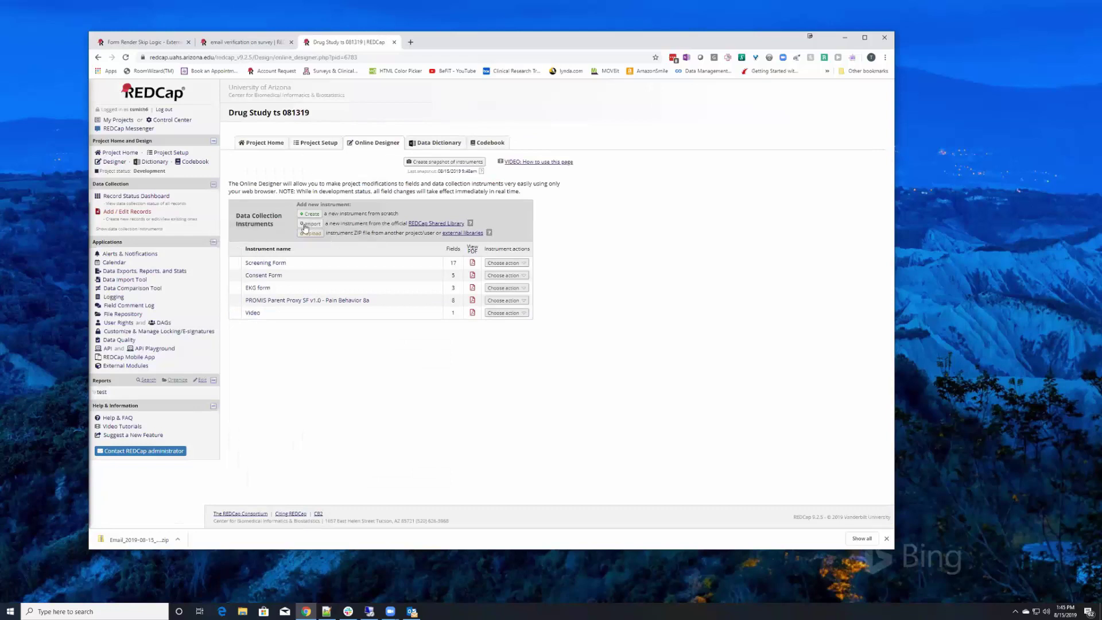
{"action": "left_click", "coordinate": [311, 216]}
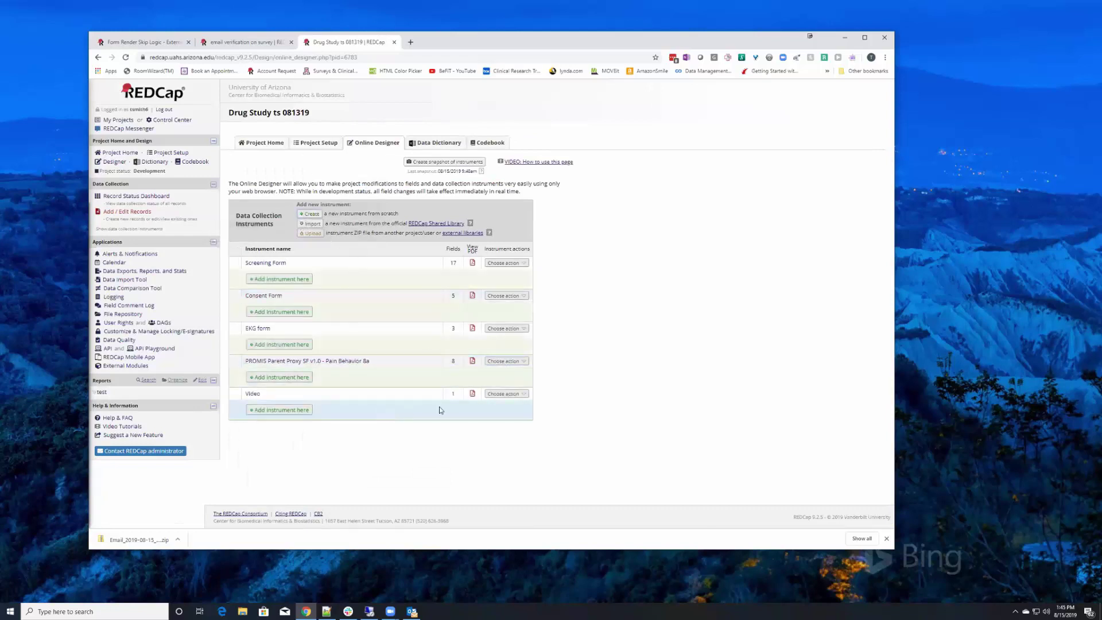
{"action": "left_click", "coordinate": [261, 411]}
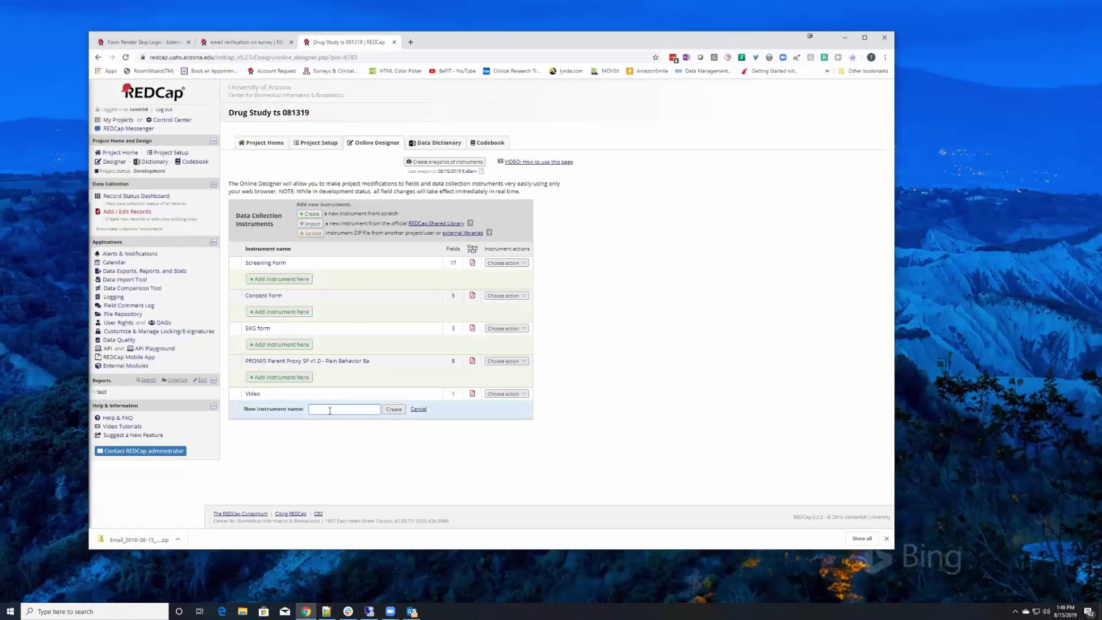
{"action": "type", "text": "barcode"}
{"action": "left_click", "coordinate": [394, 410]}
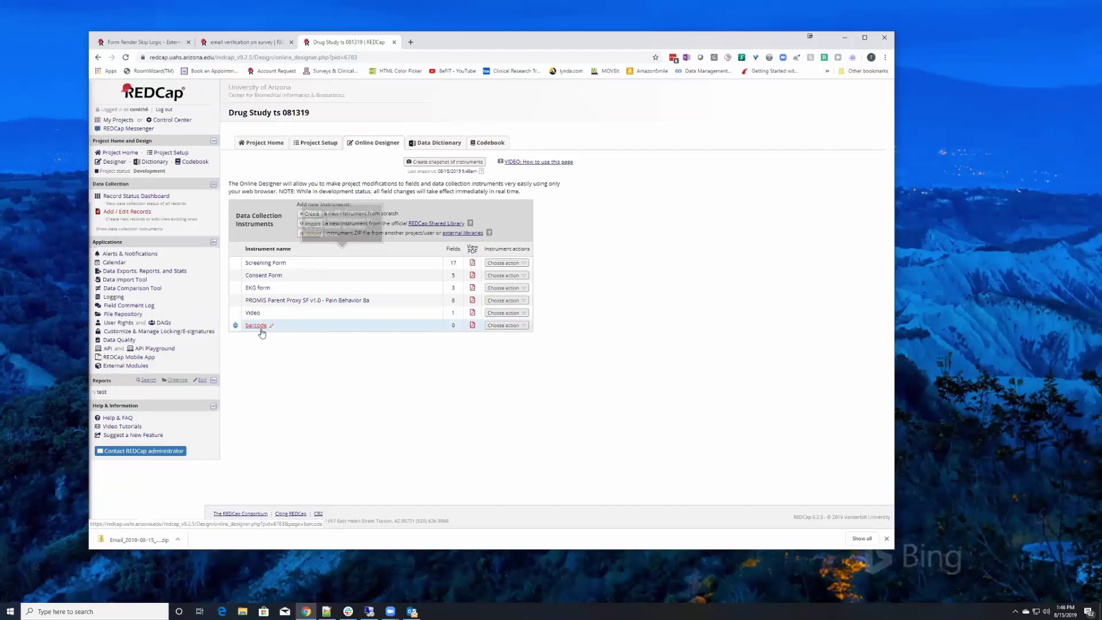
{"action": "left_click", "coordinate": [260, 329]}
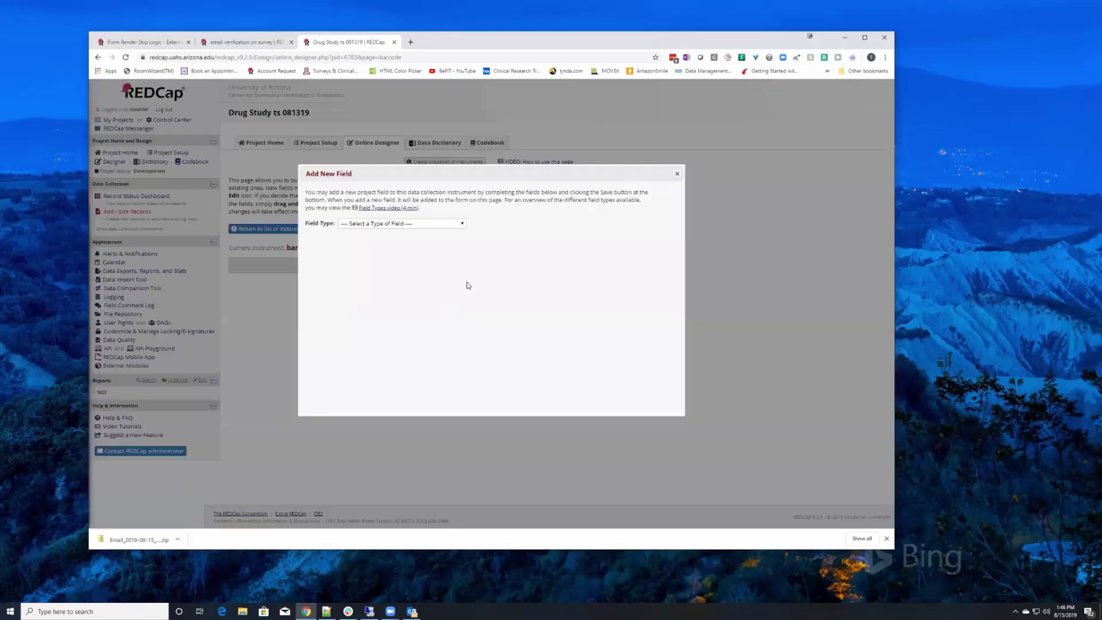
Set the new field's type to Descriptive Text, leaving the image attachment window without uploading.
{"action": "left_click", "coordinate": [460, 225]}
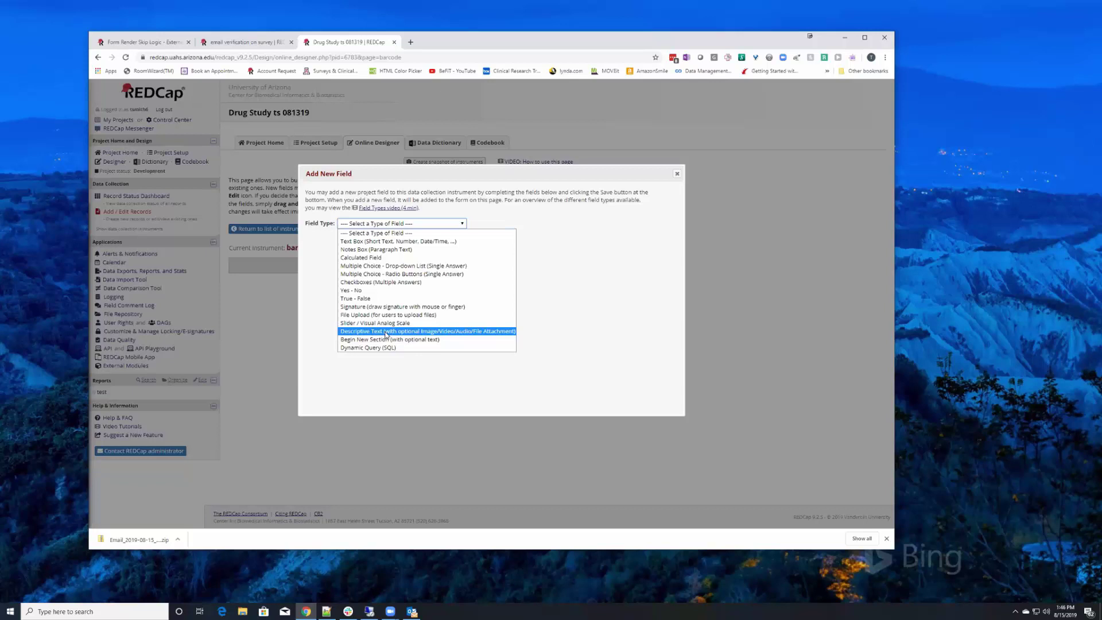
{"action": "left_click", "coordinate": [385, 332]}
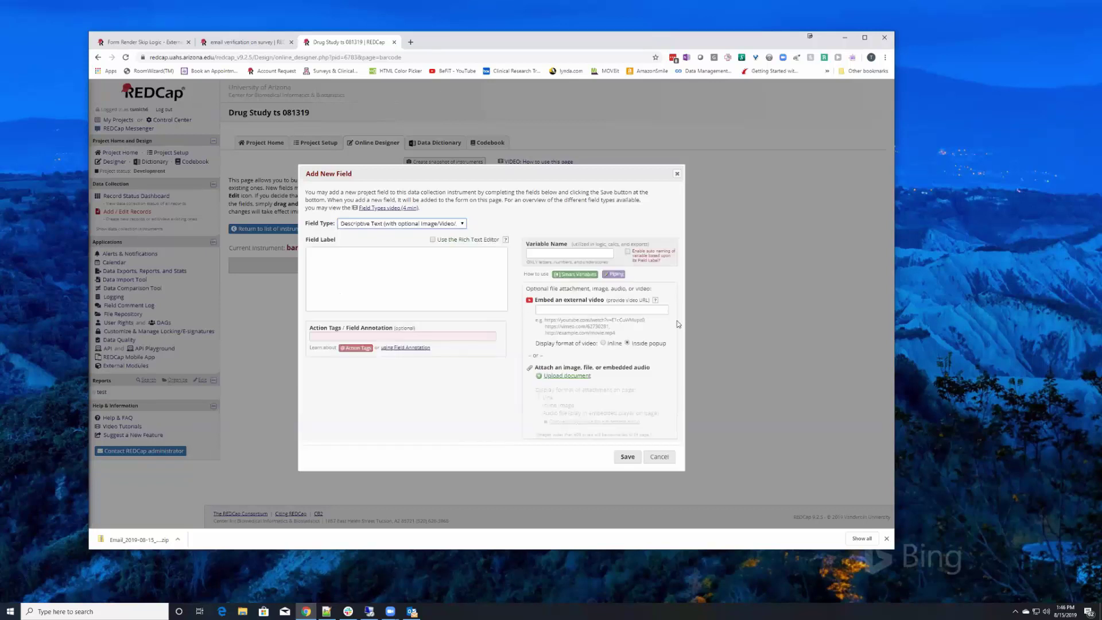
{"action": "left_click", "coordinate": [567, 377]}
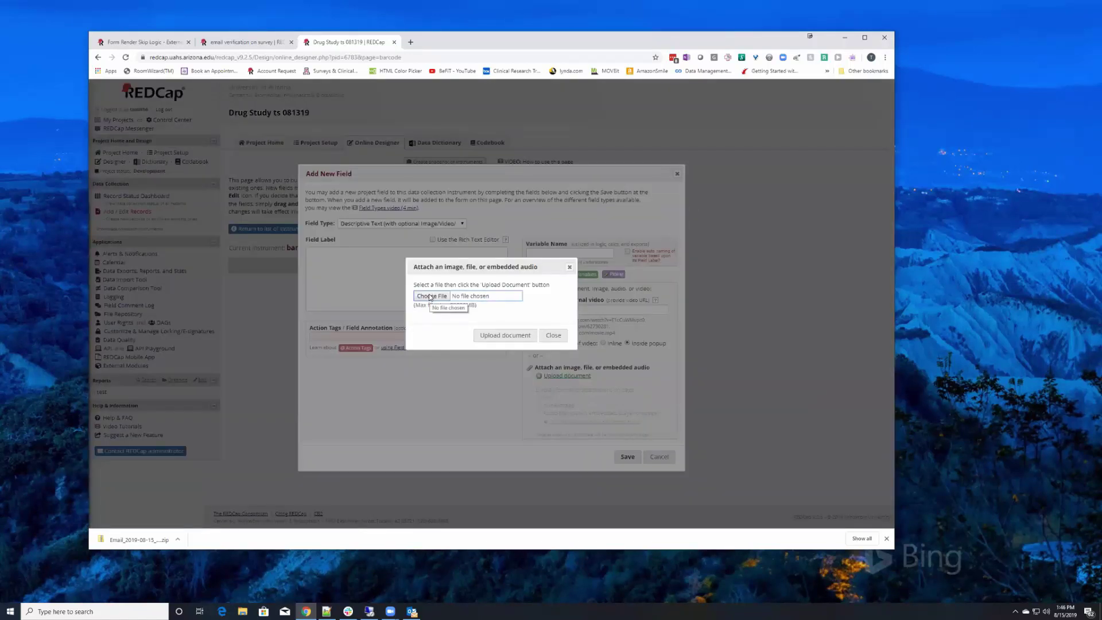
{"action": "left_click", "coordinate": [553, 335]}
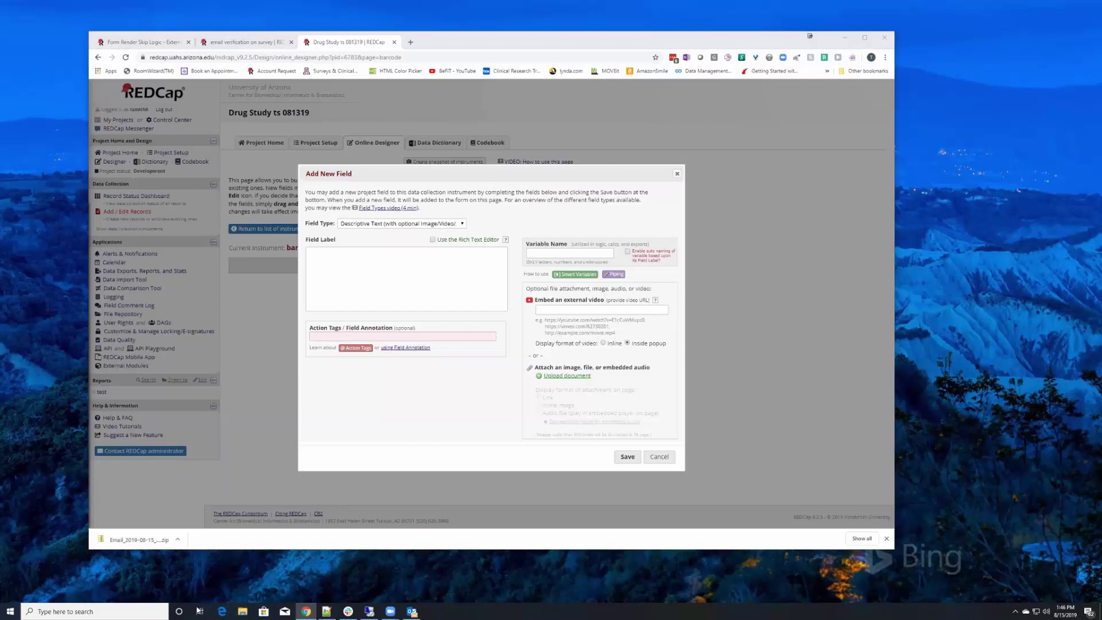
{"action": "mouse_move", "coordinate": [243, 613]}
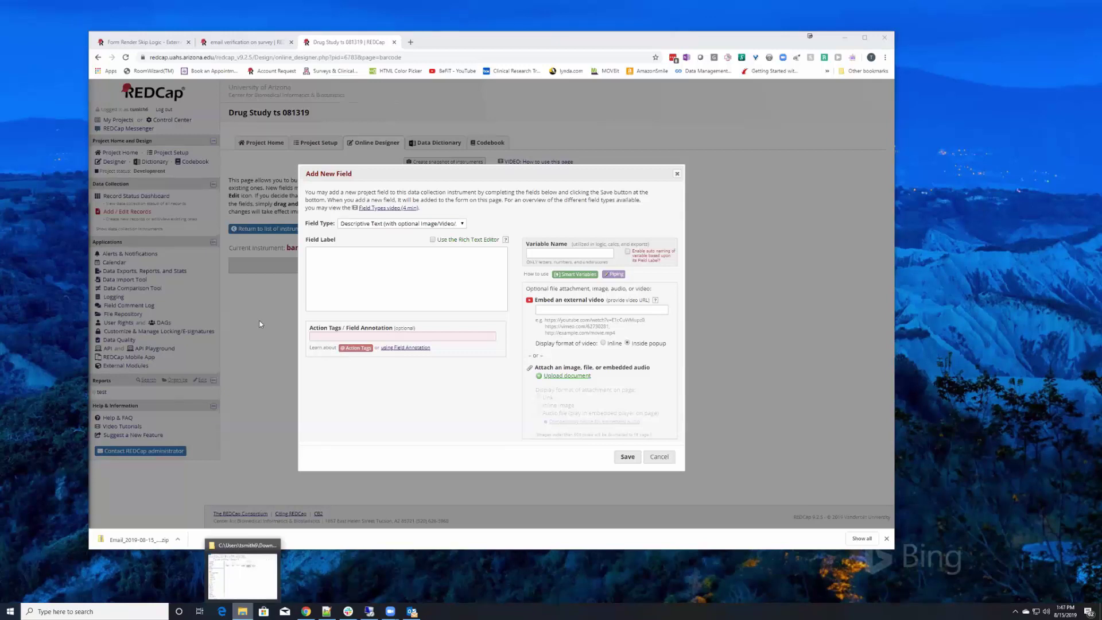
Upload 'venn diagram of forms controls and conditions.png' and display it as an inline image.
{"action": "left_click", "coordinate": [365, 273]}
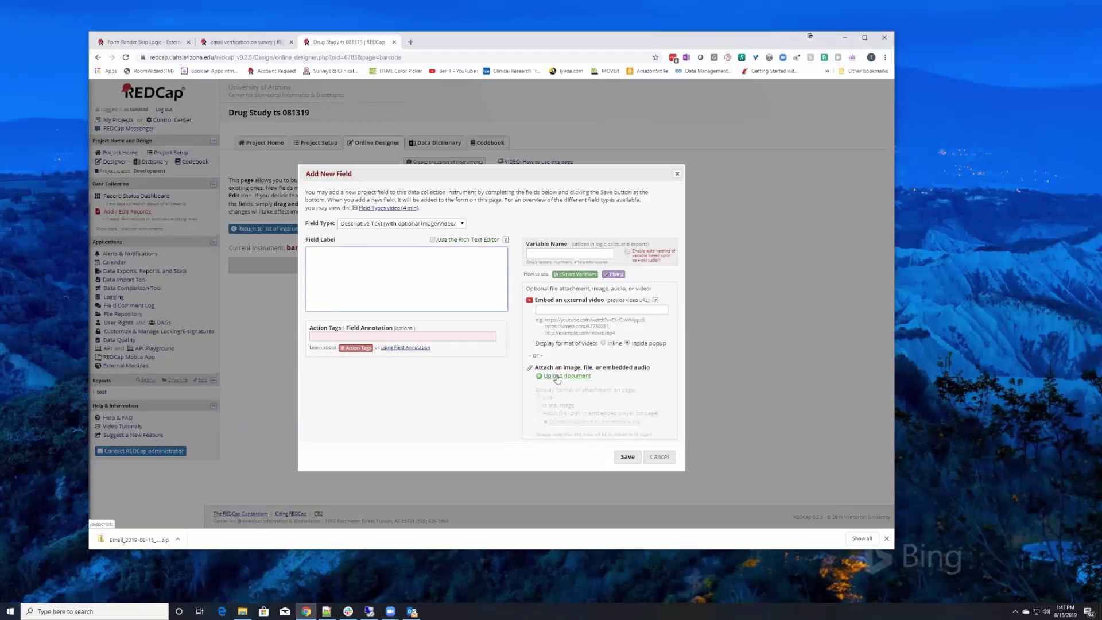
{"action": "left_click", "coordinate": [605, 375]}
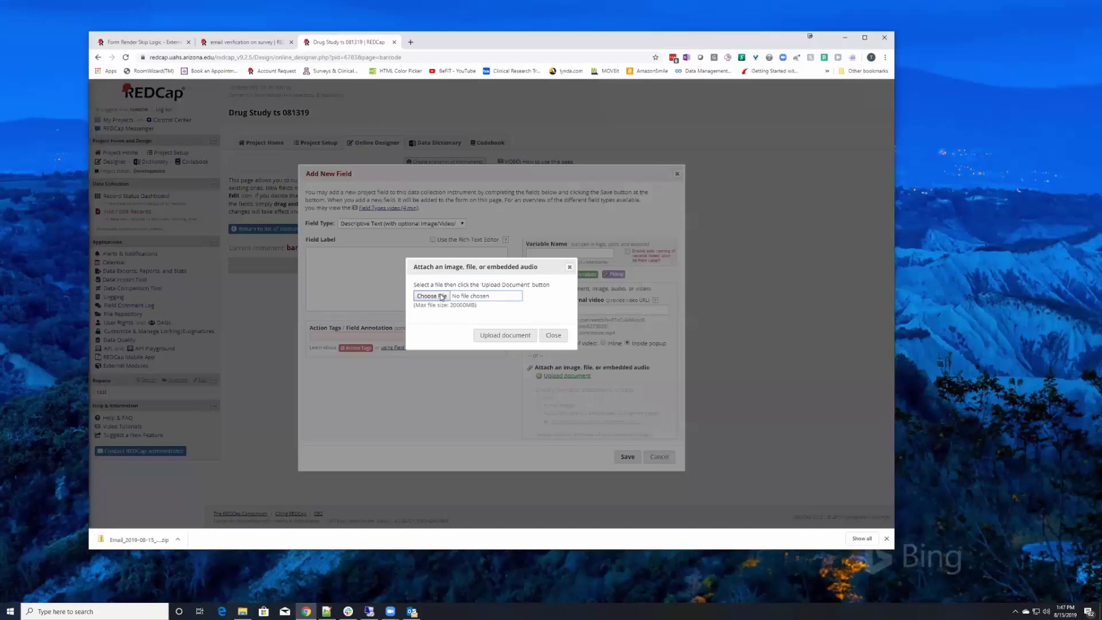
{"action": "left_click", "coordinate": [439, 296]}
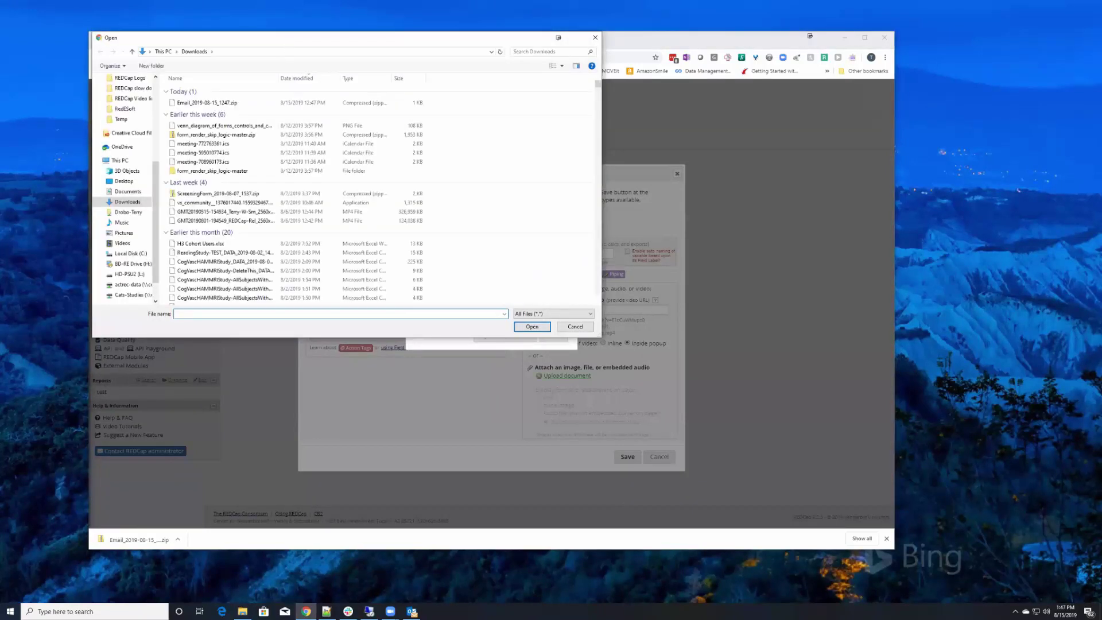
{"action": "key", "text": "Escape"}
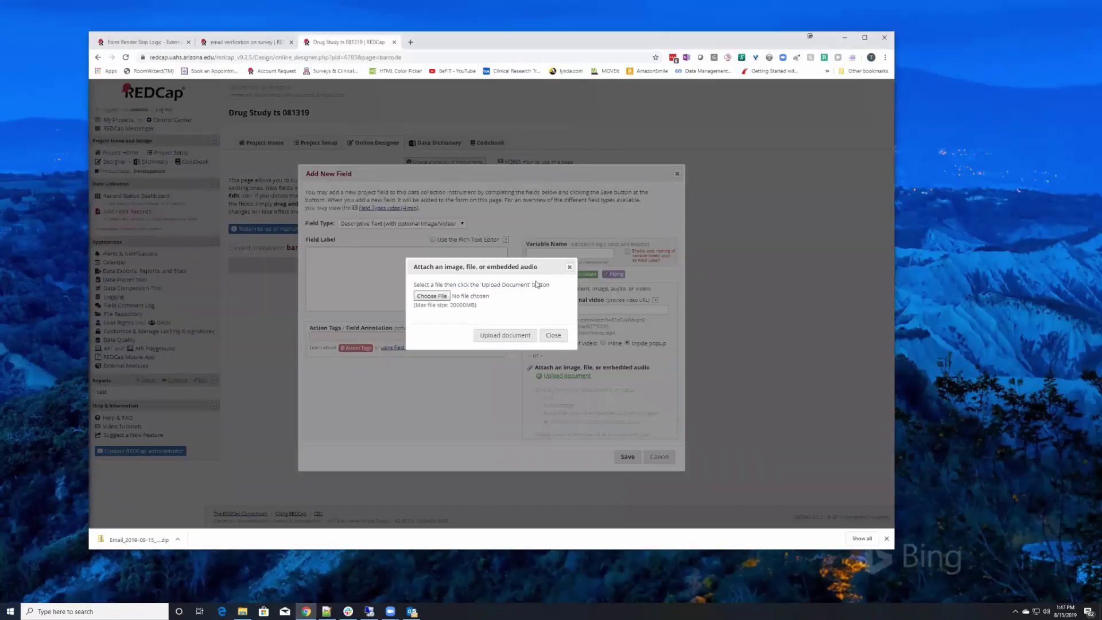
{"action": "left_click", "coordinate": [505, 336]}
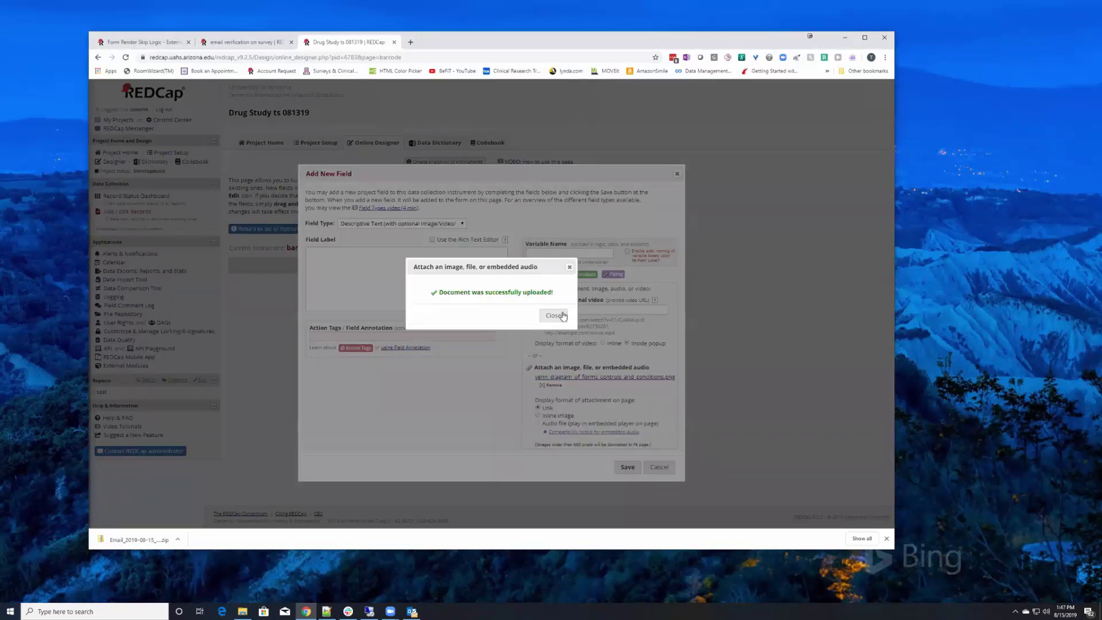
{"action": "left_click", "coordinate": [555, 315]}
{"action": "left_click", "coordinate": [539, 415]}
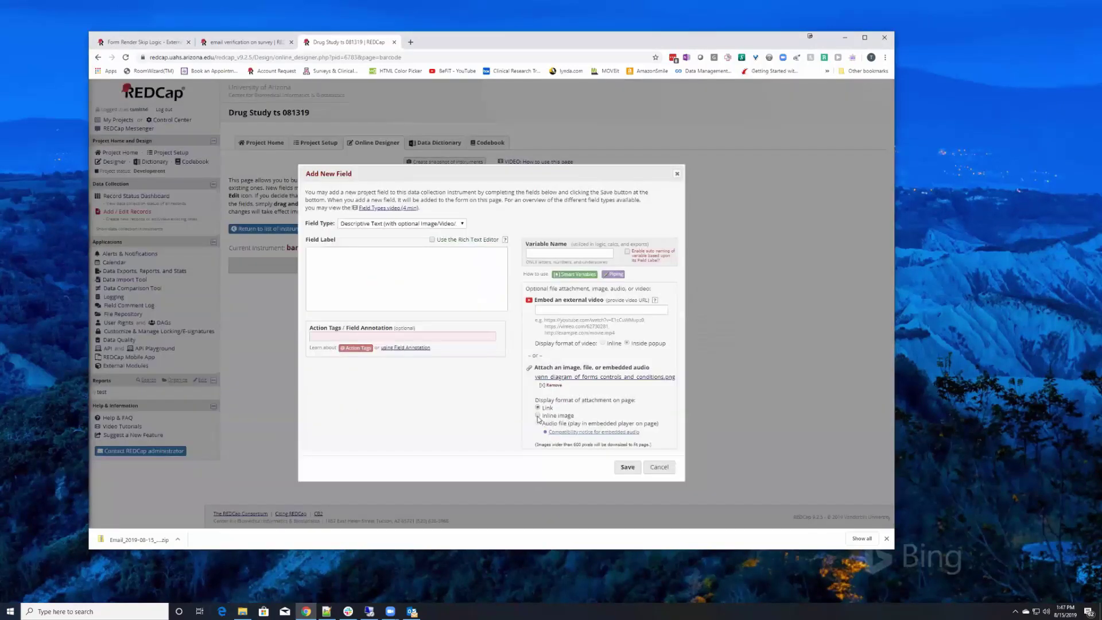
Give the field the variable name 'barcode' and the label 'barcode'.
{"action": "left_click", "coordinate": [629, 467]}
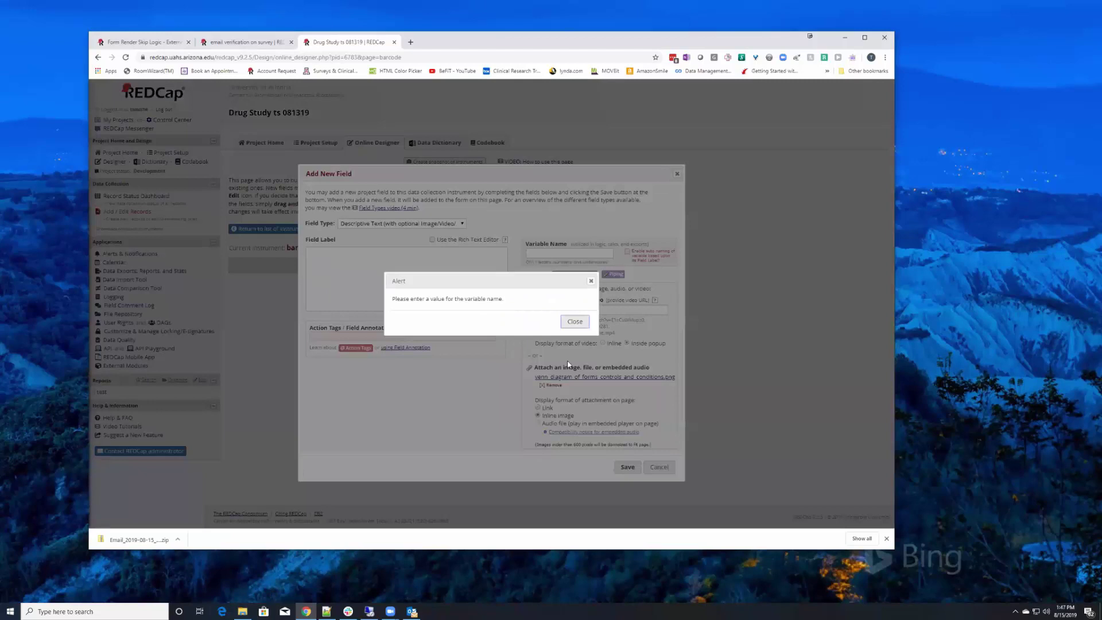
{"action": "left_click", "coordinate": [574, 321]}
{"action": "left_click", "coordinate": [549, 254]}
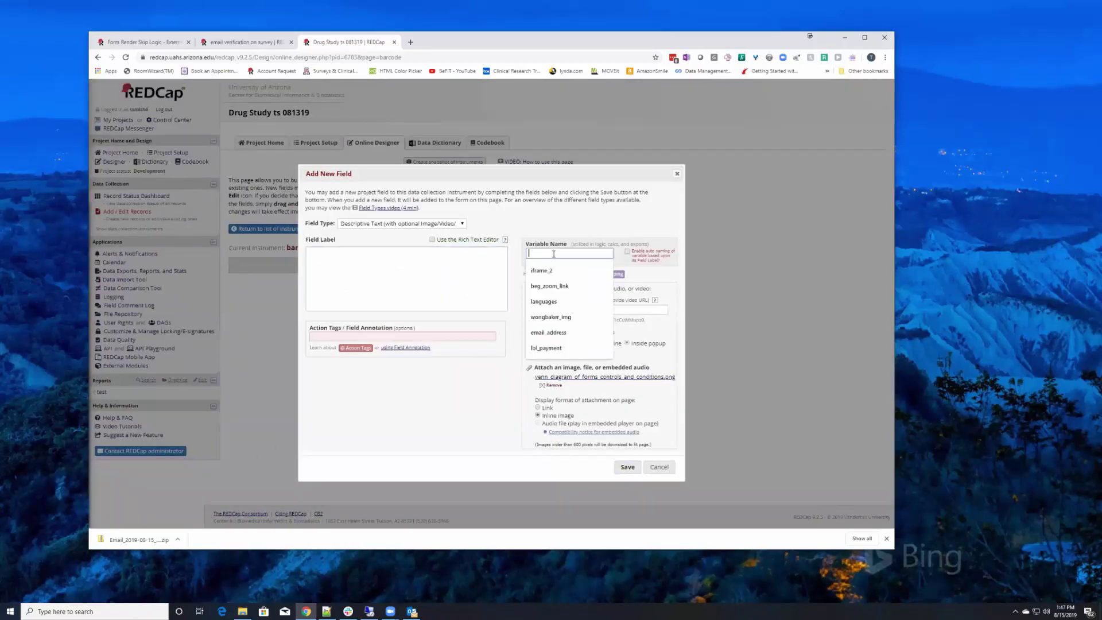
{"action": "type", "text": "barcode"}
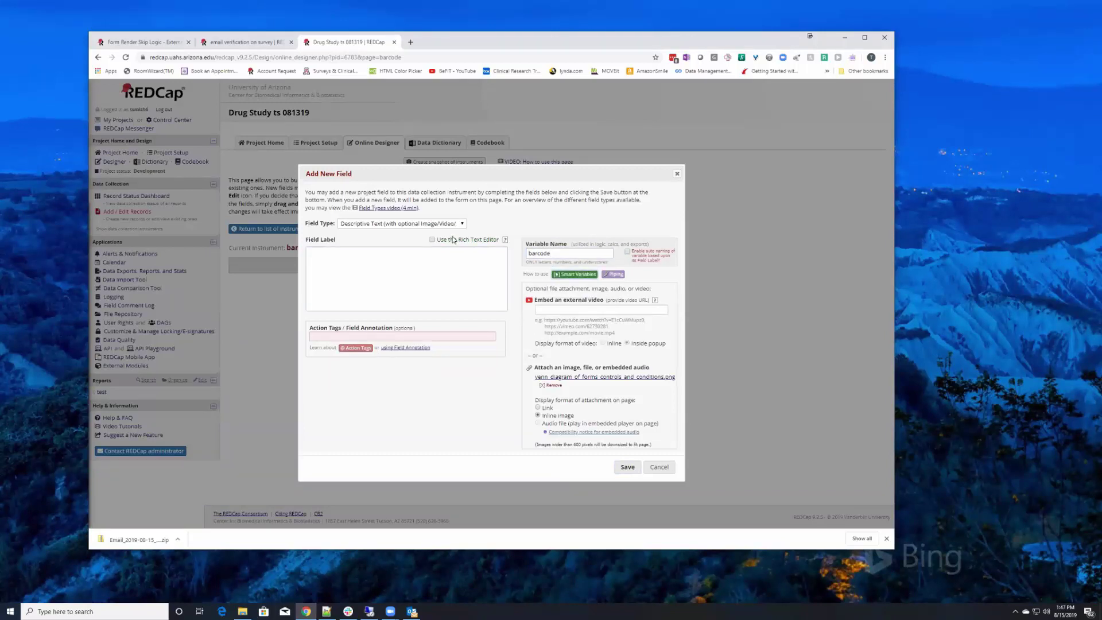
{"action": "left_click", "coordinate": [423, 288]}
{"action": "type", "text": "barcode"}
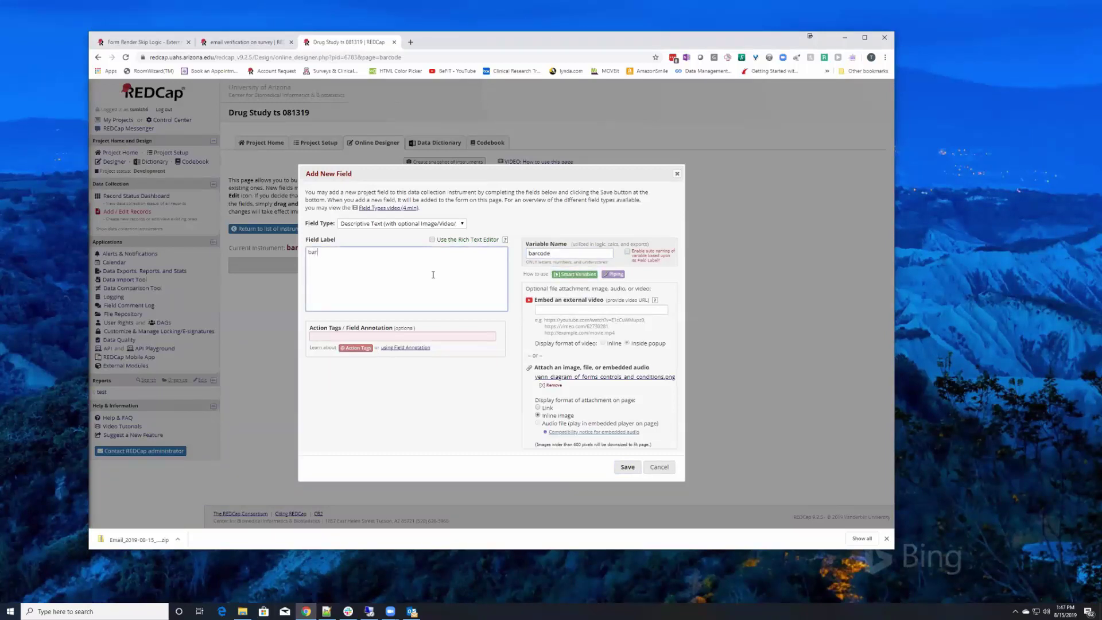
{"action": "left_click", "coordinate": [630, 467]}
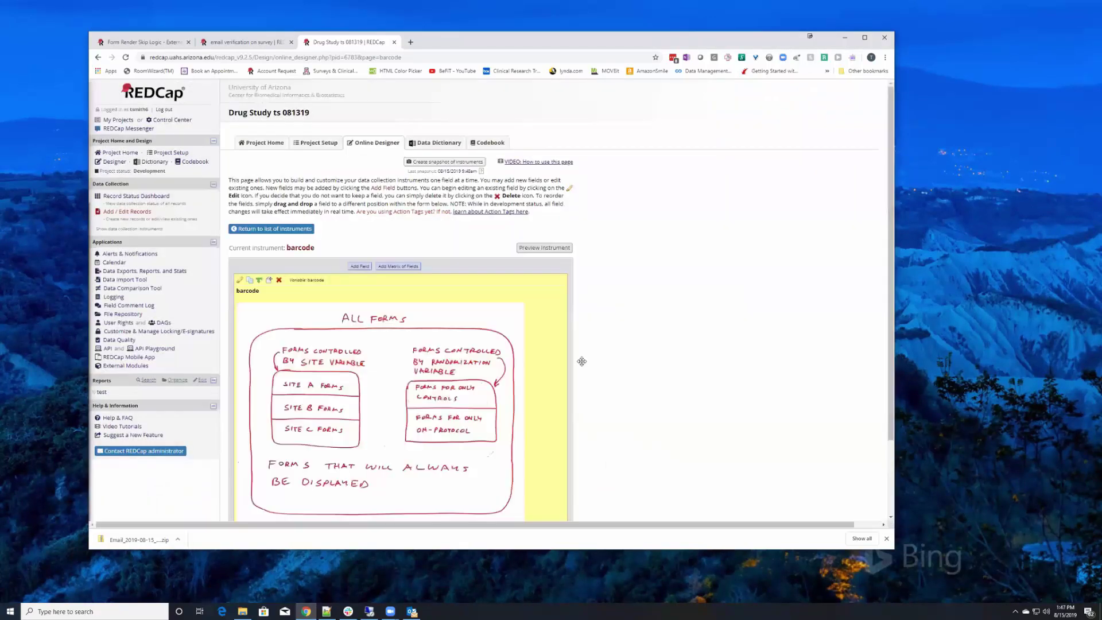
{"action": "scroll", "coordinate": [688, 331], "scroll_direction": "down", "scroll_amount": 2}
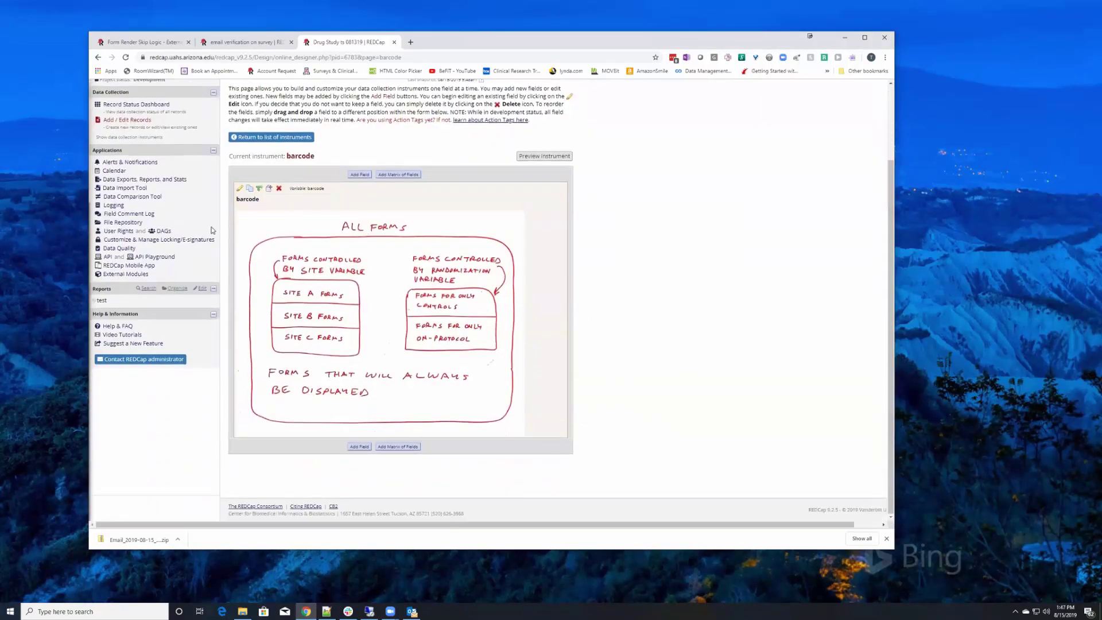